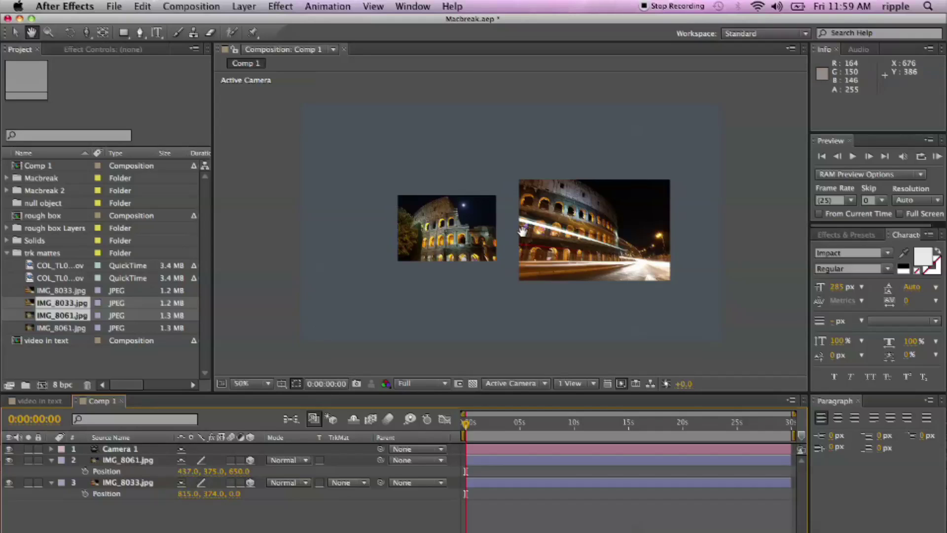
Add a new null object layer to Comp 1
left_click(434, 259)
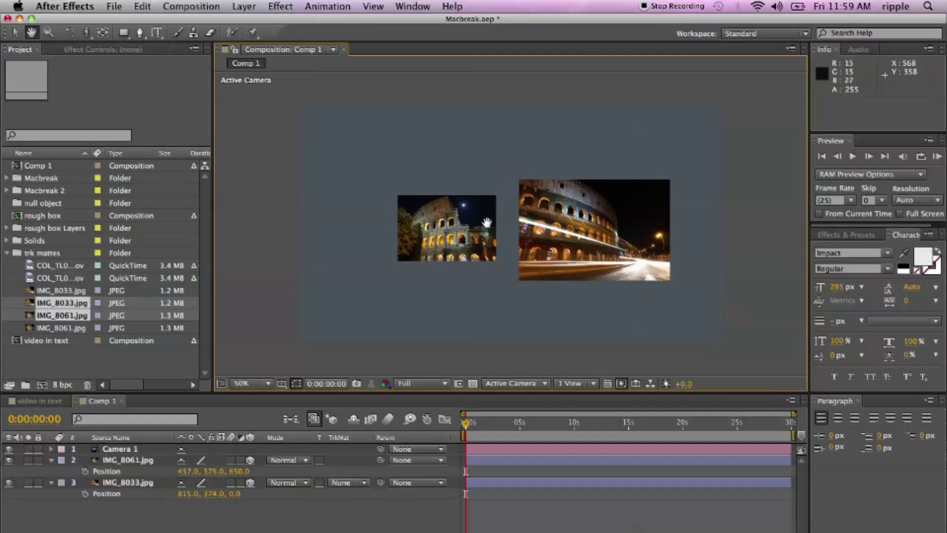
left_click(137, 451)
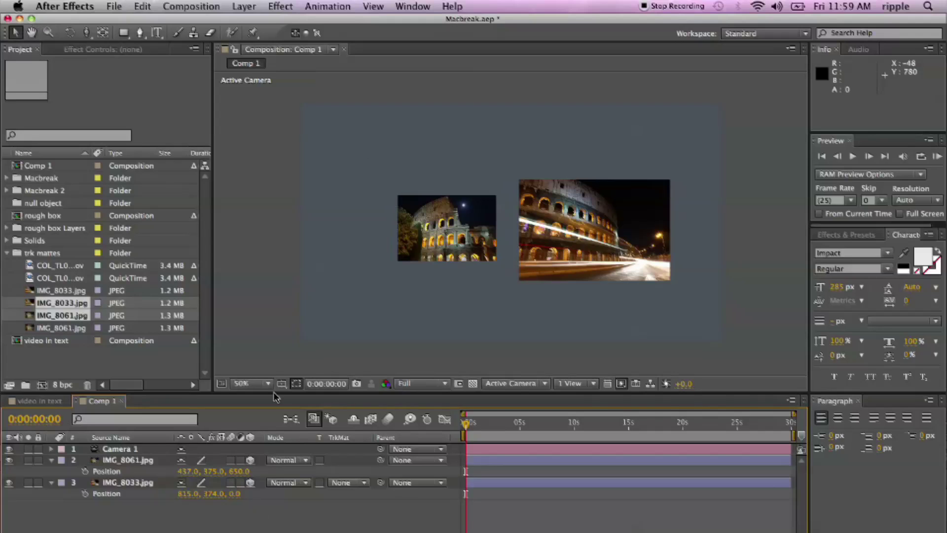
left_click(280, 6)
mouse_move(245, 6)
mouse_move(247, 25)
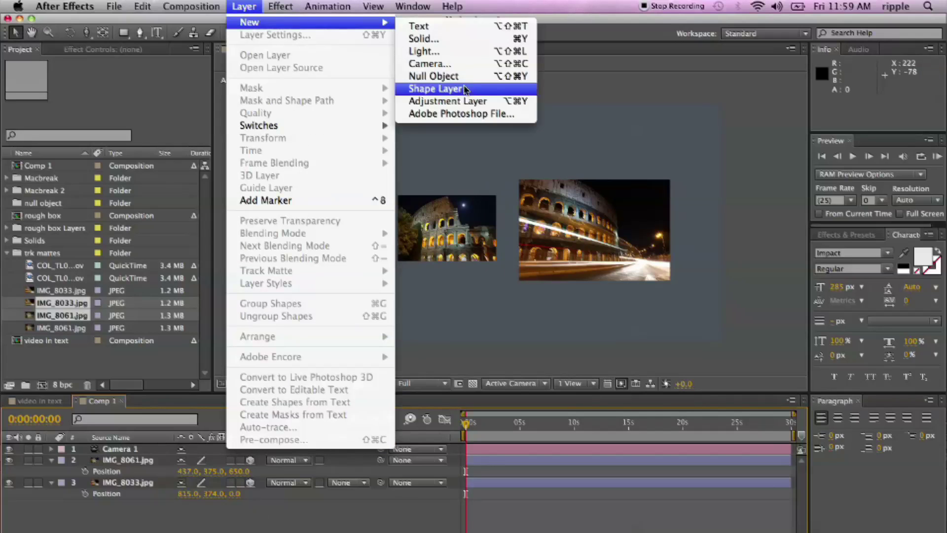
left_click(449, 77)
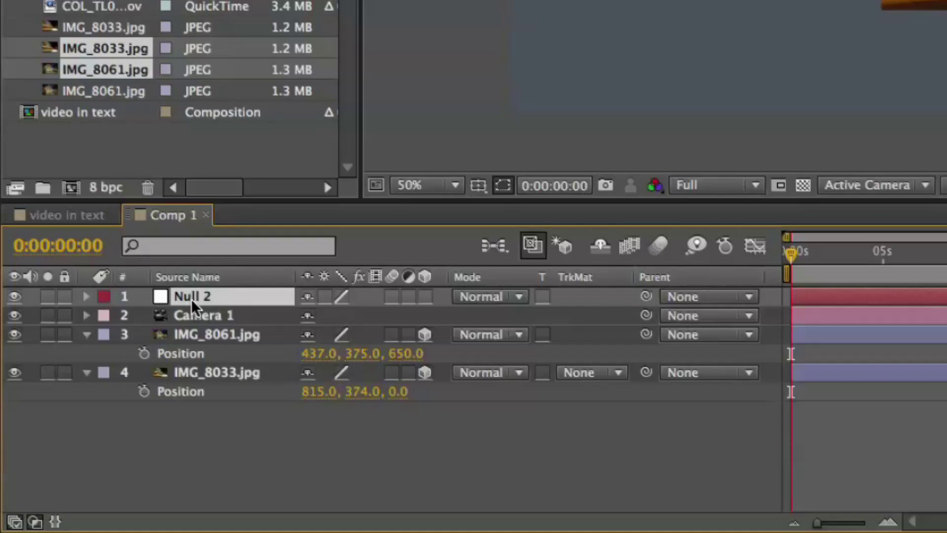
Parent the Camera 1 layer to the null object
left_click(203, 313)
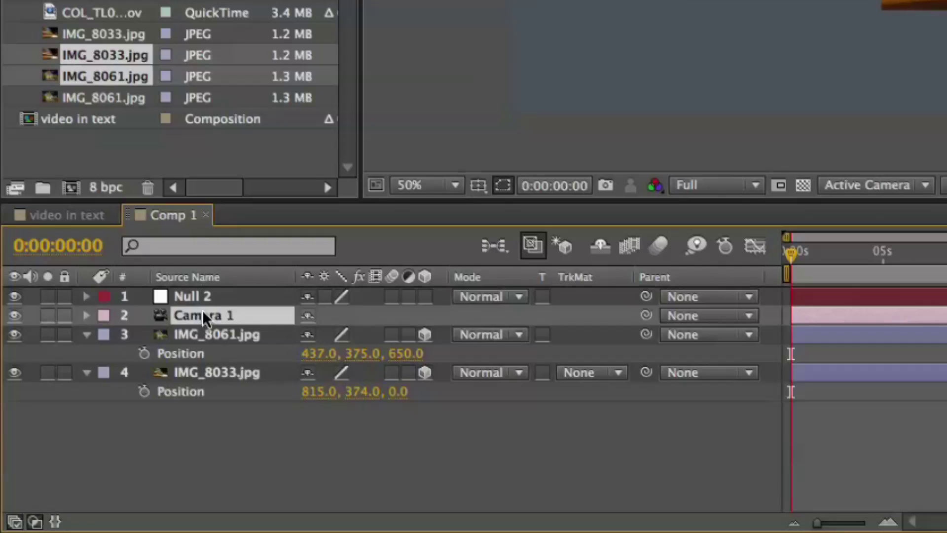
left_click_drag(646, 315, 213, 297)
left_click(211, 296)
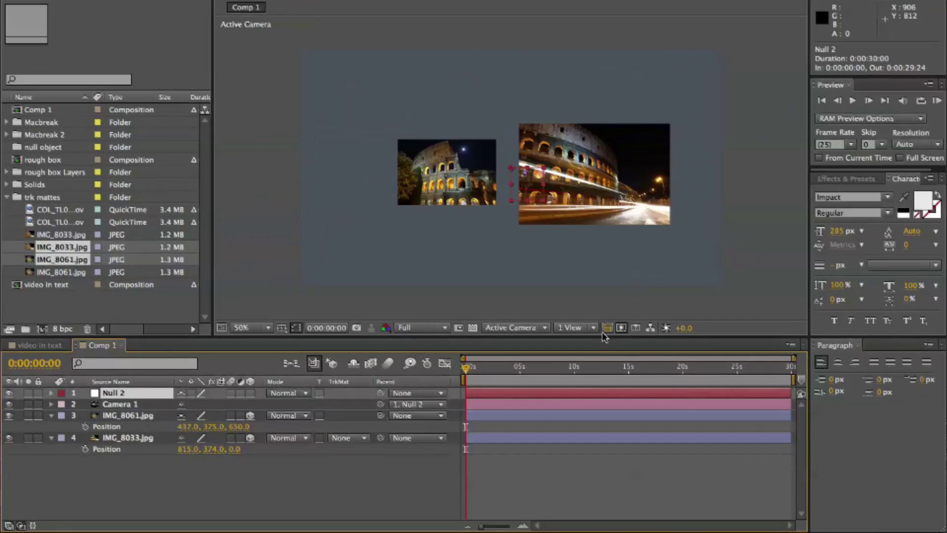
Switch the composition's single view to Custom View 1 and select the camera to examine its field of view
left_click(591, 328)
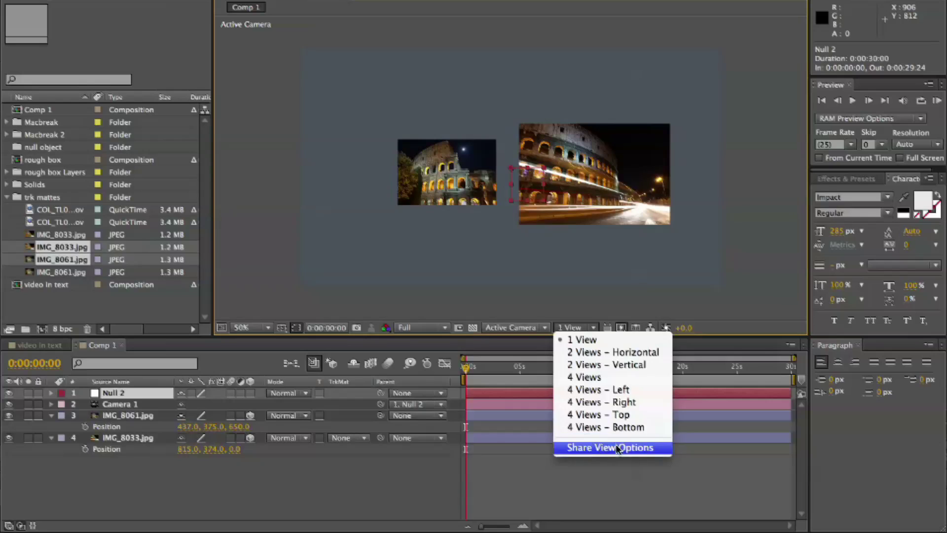
left_click(528, 328)
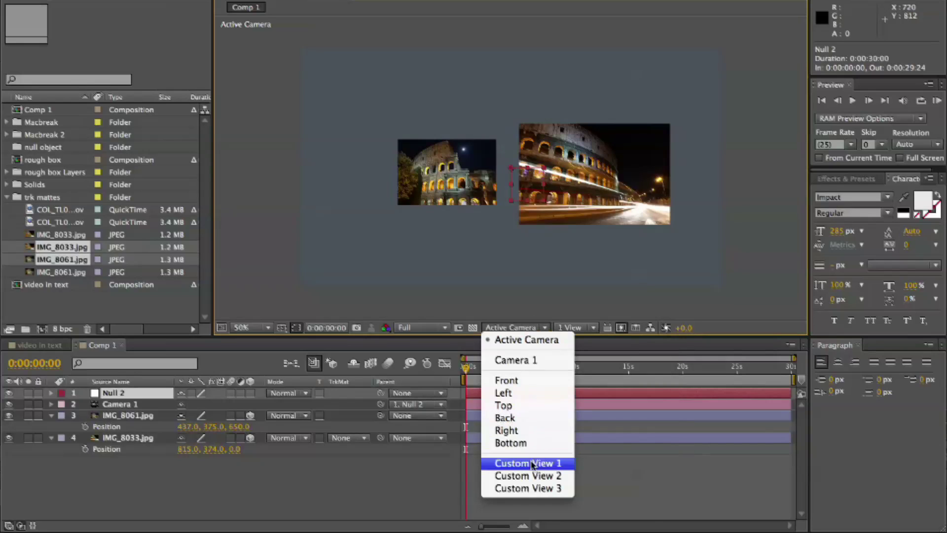
left_click(544, 324)
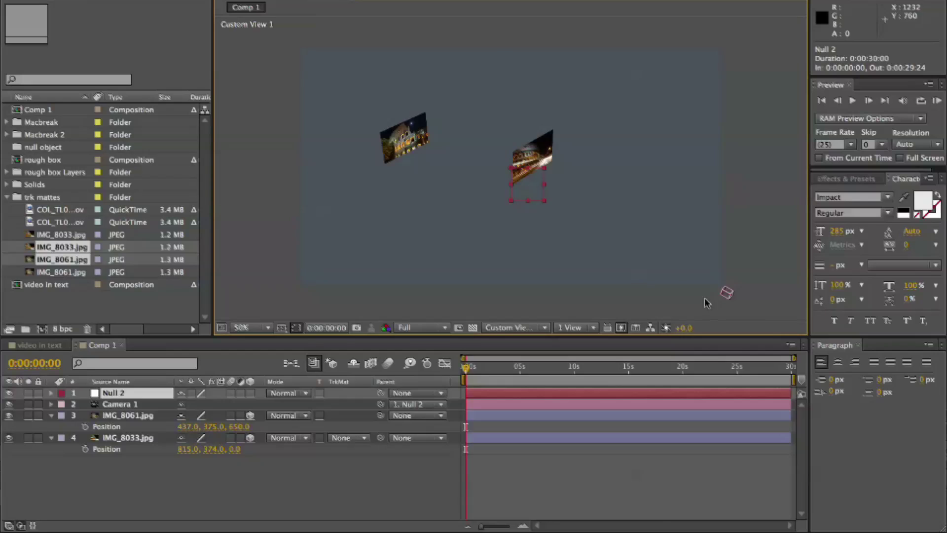
left_click(726, 294)
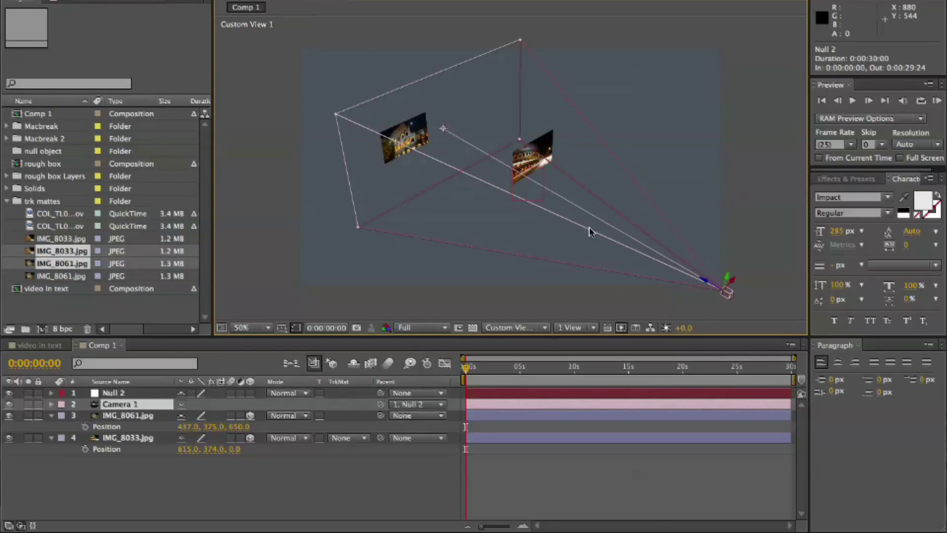
Turn the null object into a 3D layer and compare its location with that of Camera 1
left_click(128, 394)
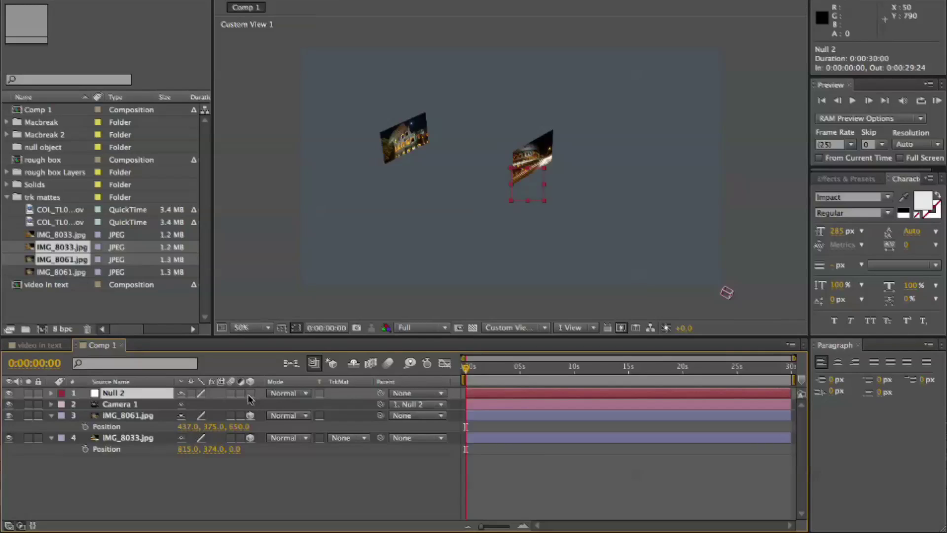
left_click(250, 393)
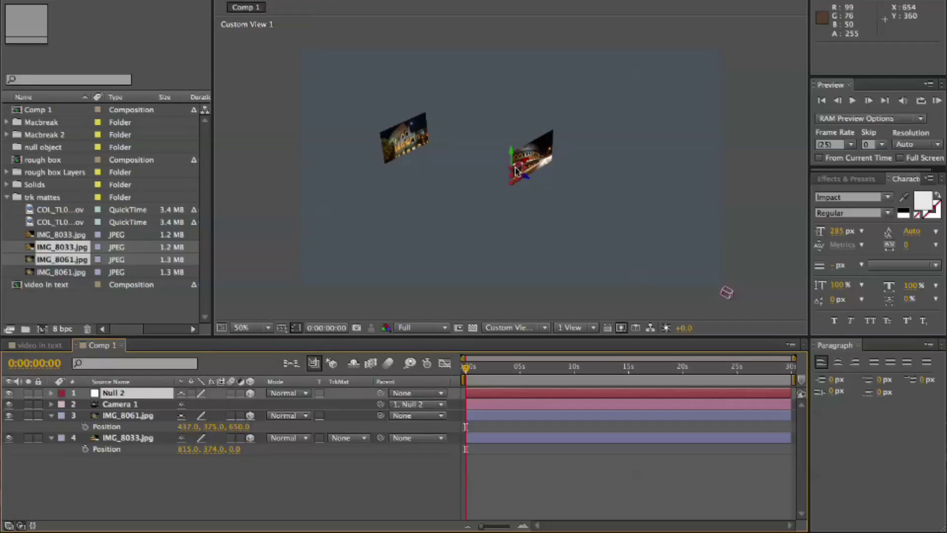
left_click(143, 404)
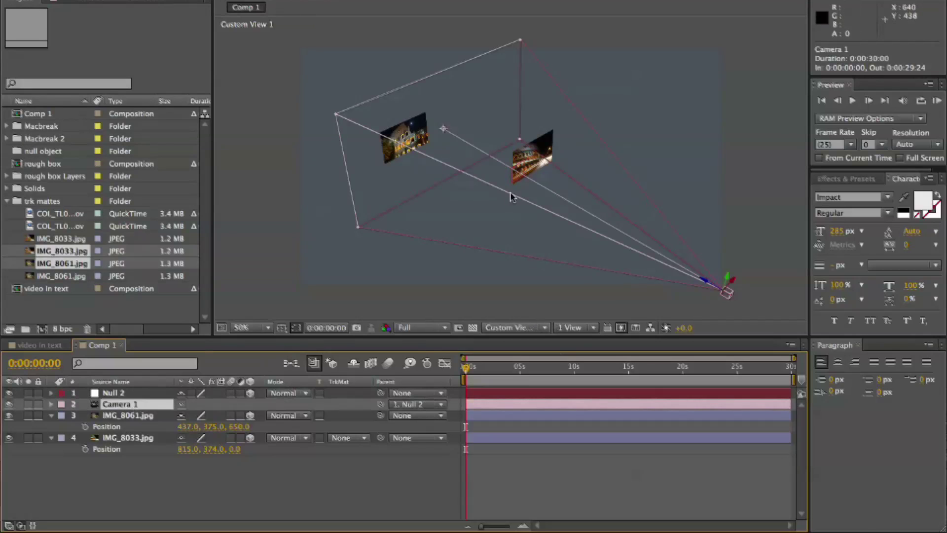
left_click(108, 394)
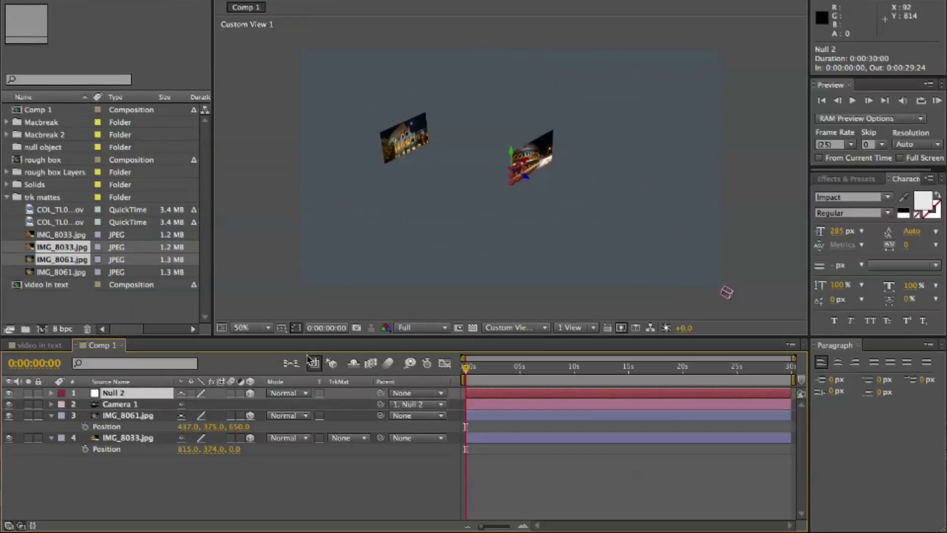
Show the null's rotation properties and try rotating it about the Y axis and the X axis, undoing the test
key("r")
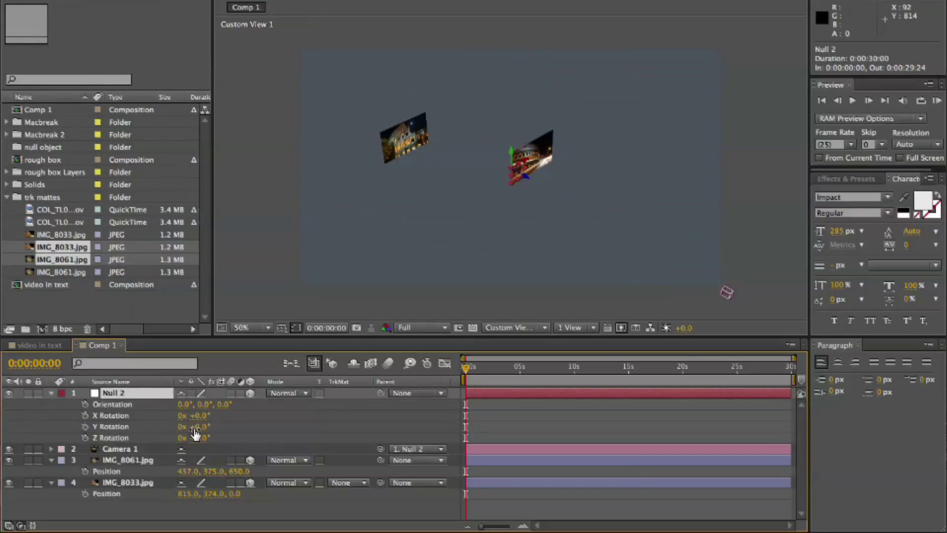
mouse_move(199, 426)
left_mouse_down()
mouse_move(180, 427)
mouse_move(188, 427)
left_mouse_up()
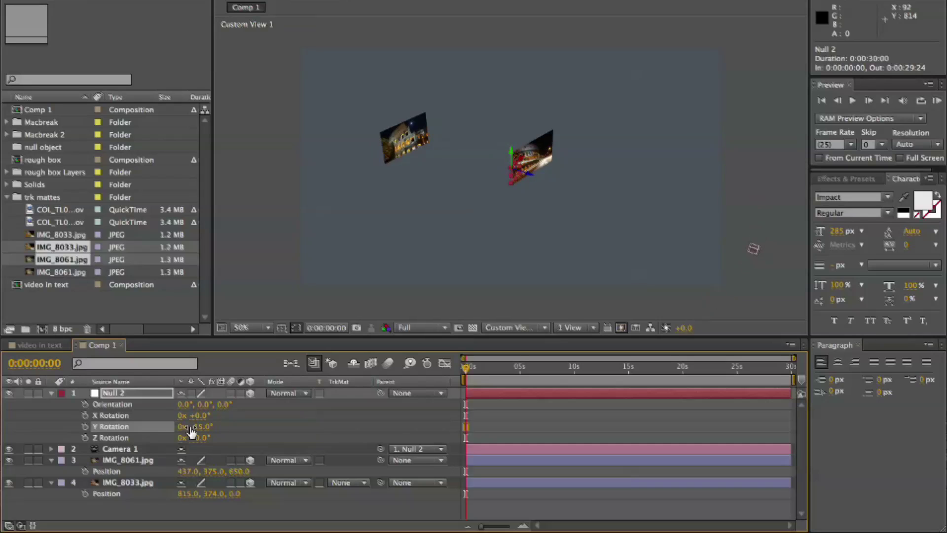
key("ctrl+z")
left_click_drag(198, 415, 193, 419)
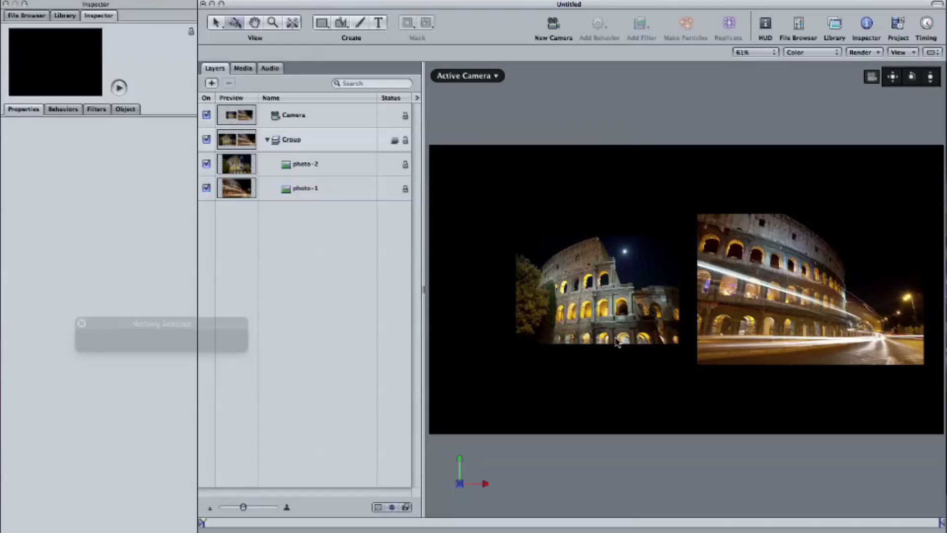
Switch to the Motion project and inspect the position properties of photo-2 and photo-1 in turn
left_click(353, 163)
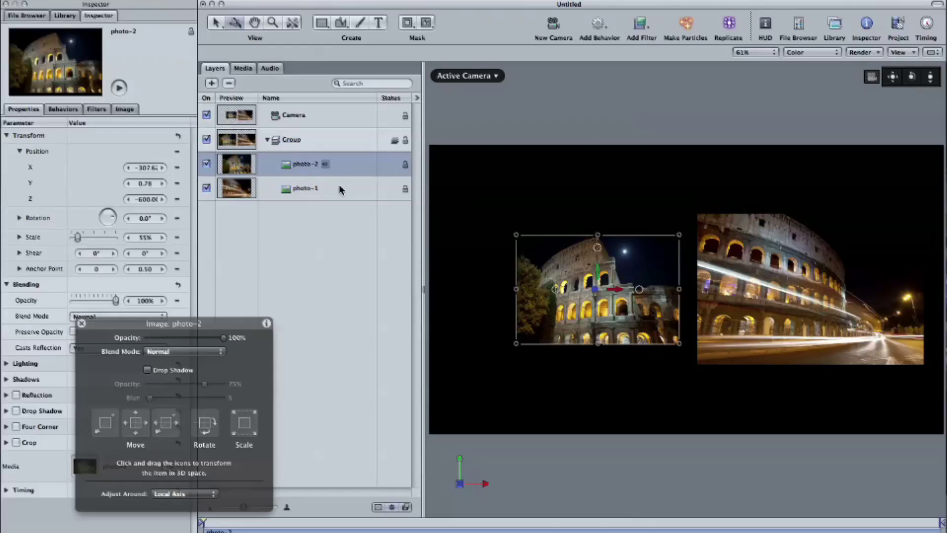
left_click(345, 188)
left_click(337, 243)
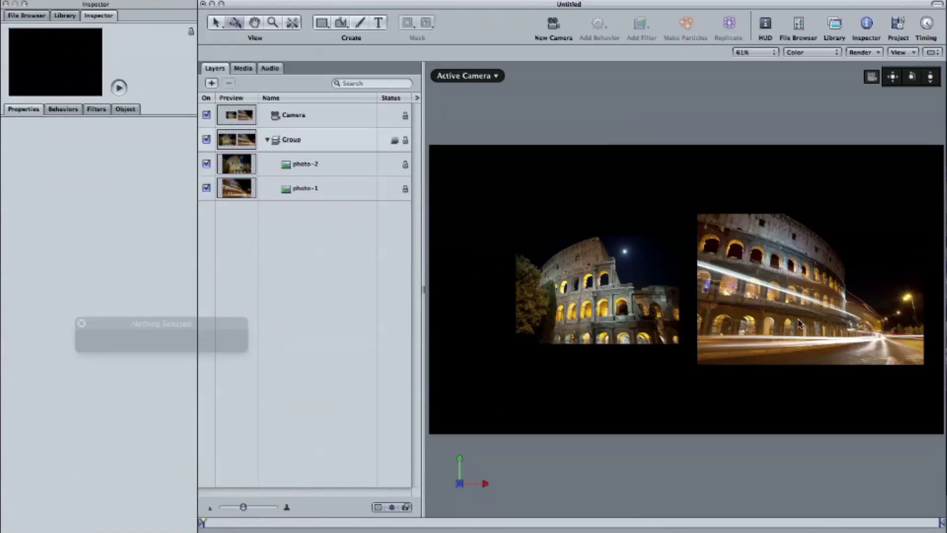
left_click(330, 155)
left_click(328, 187)
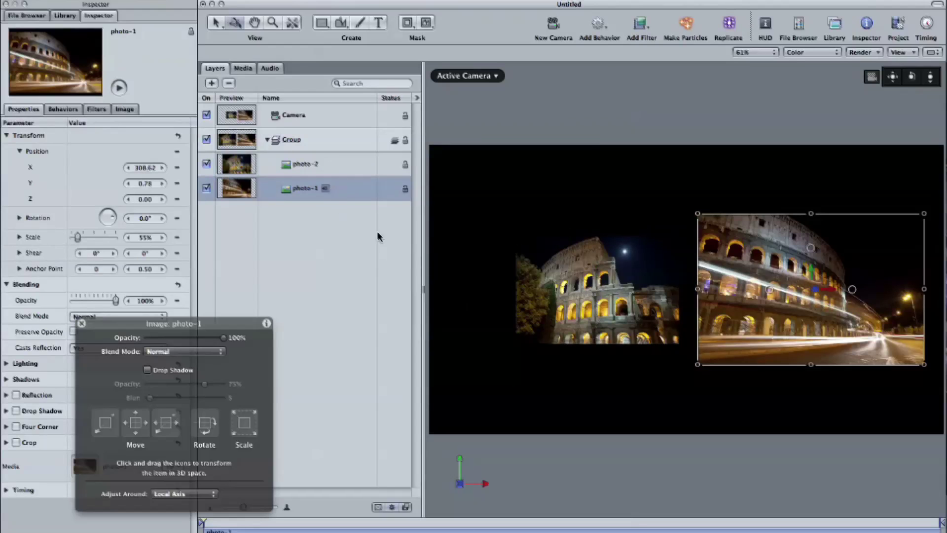
left_click(333, 170)
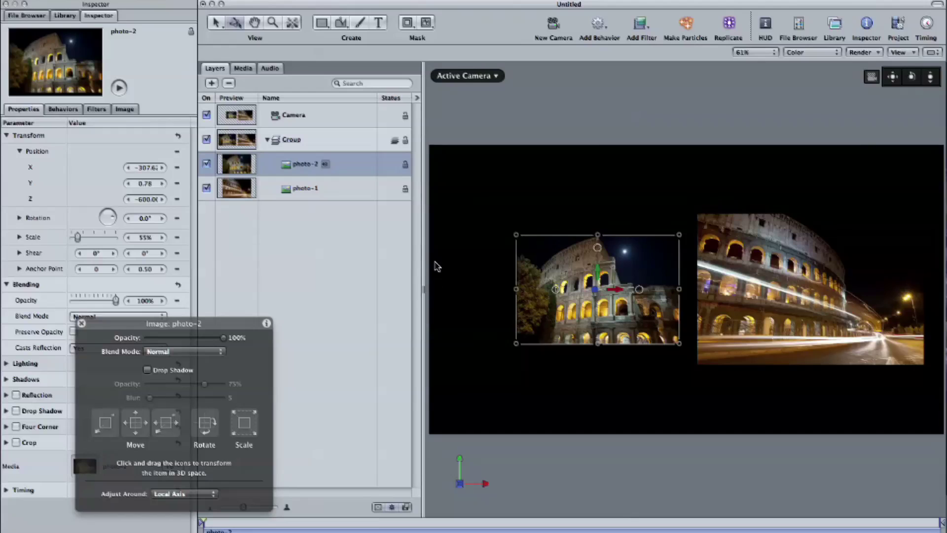
View the Motion scene from the Top and select the camera to examine its frame relative to the two photos
left_click(338, 114)
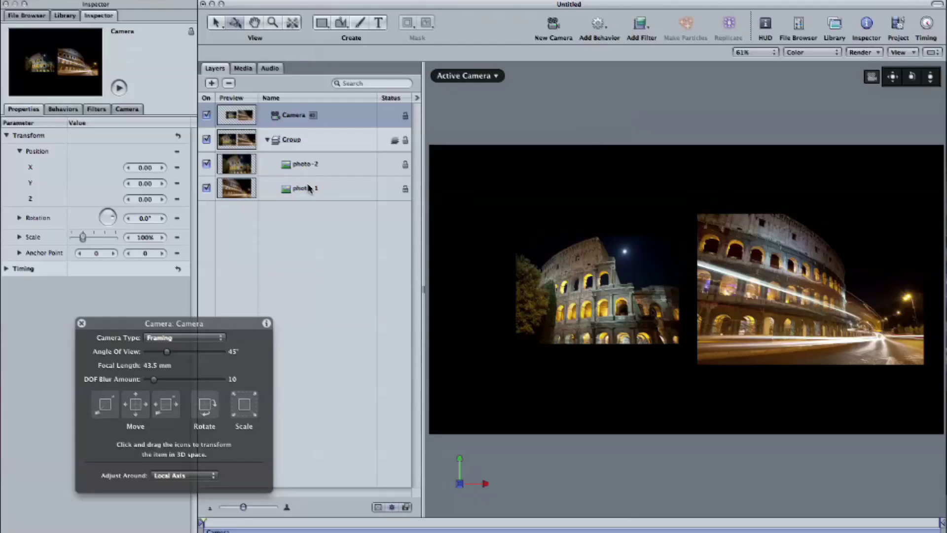
left_click(457, 462)
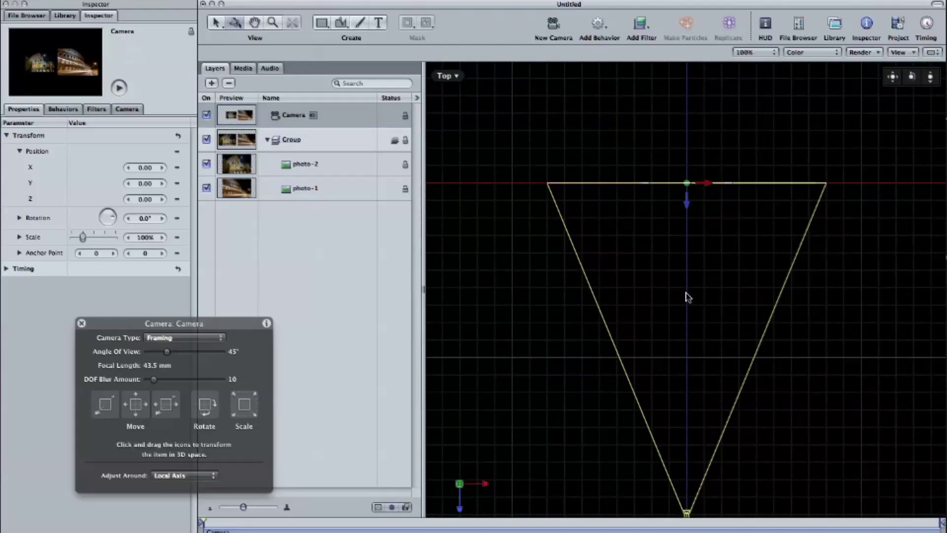
left_click(291, 238)
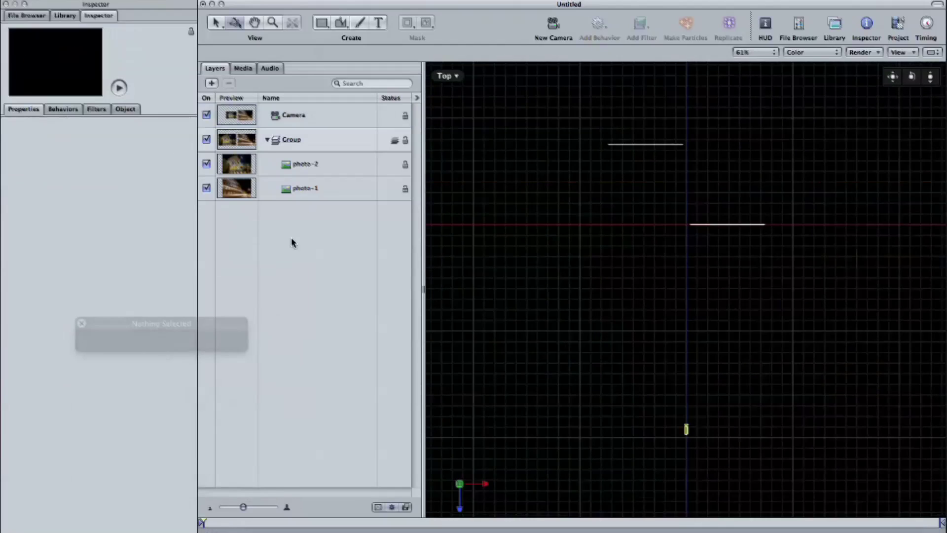
left_click(320, 126)
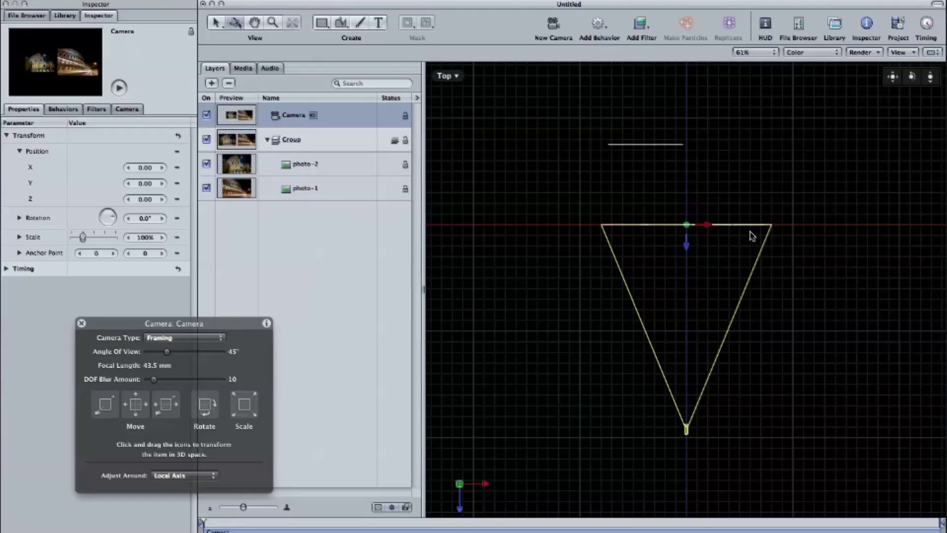
Move the camera's floating HUD beside the layer list and set the camera type to Viewpoint
left_click_drag(239, 322, 357, 230)
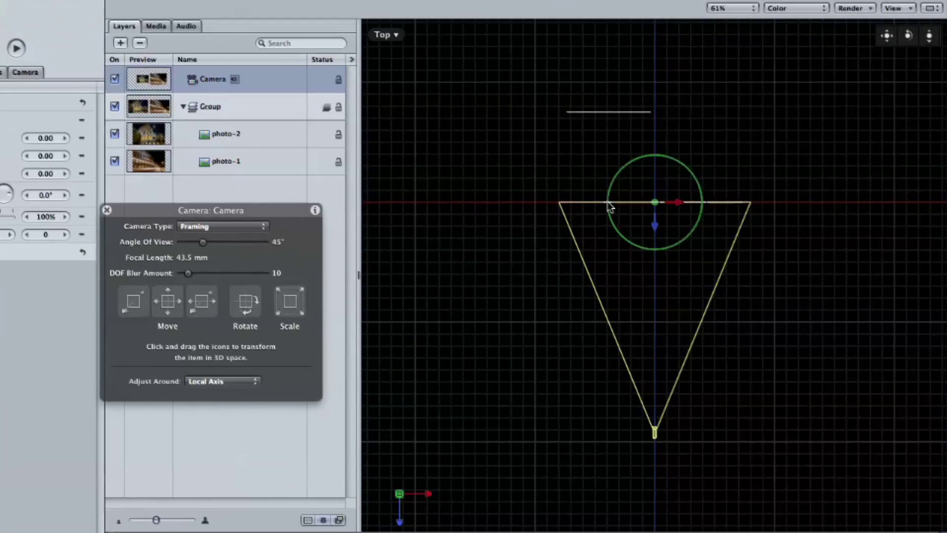
left_click_drag(647, 228, 691, 166)
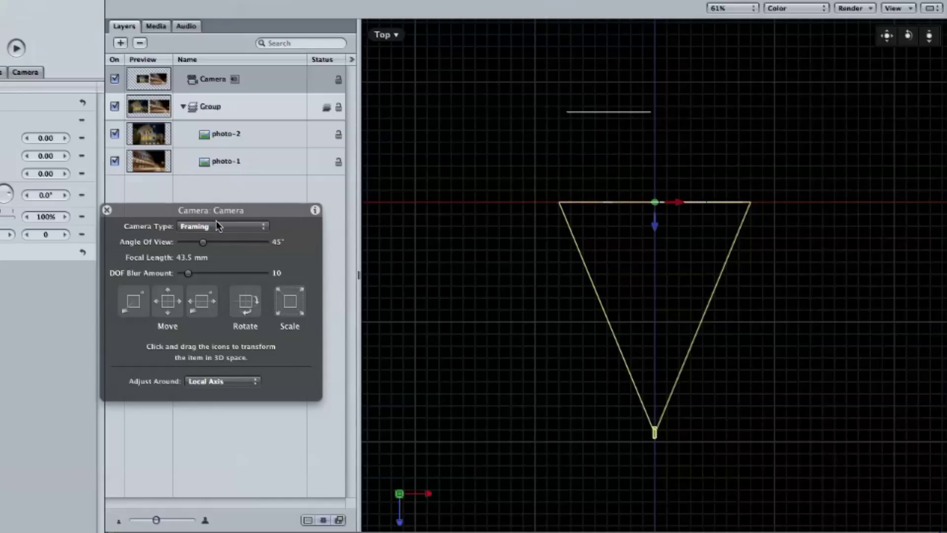
left_click(219, 226)
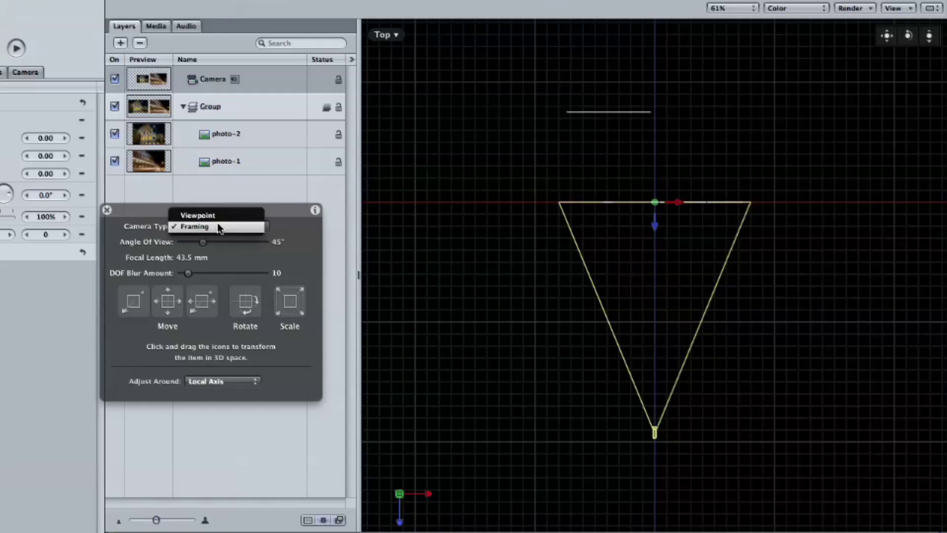
left_click(217, 215)
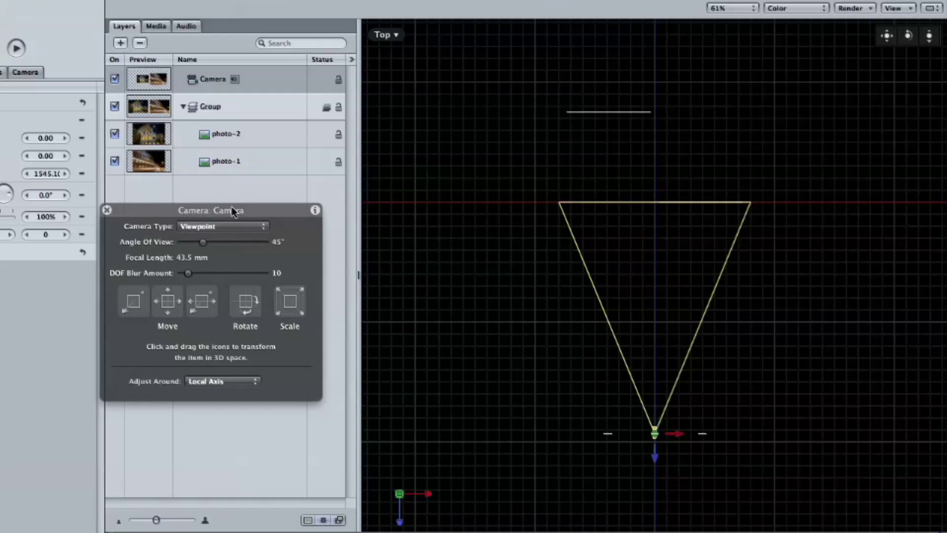
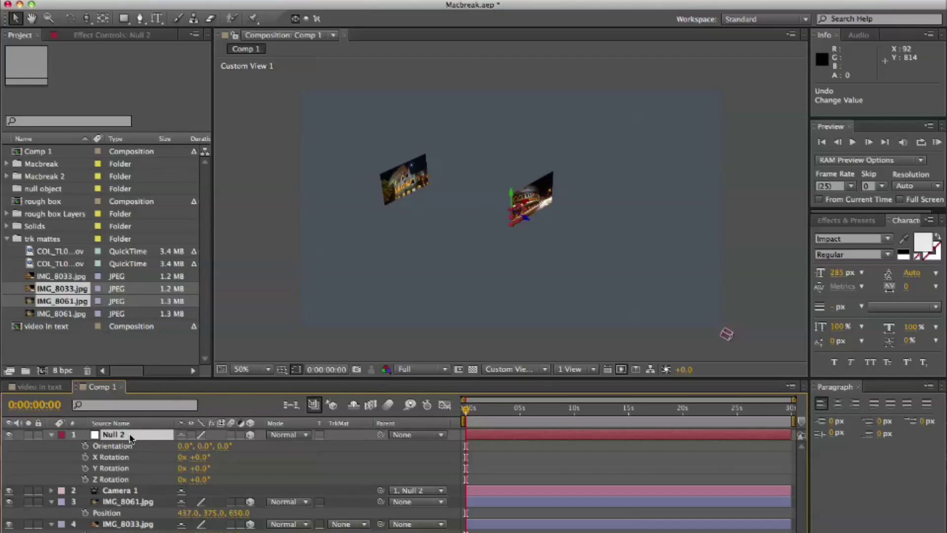
Switch back to After Effects, show the null's Position property and set a Position keyframe at 0:00:00:00
key("p")
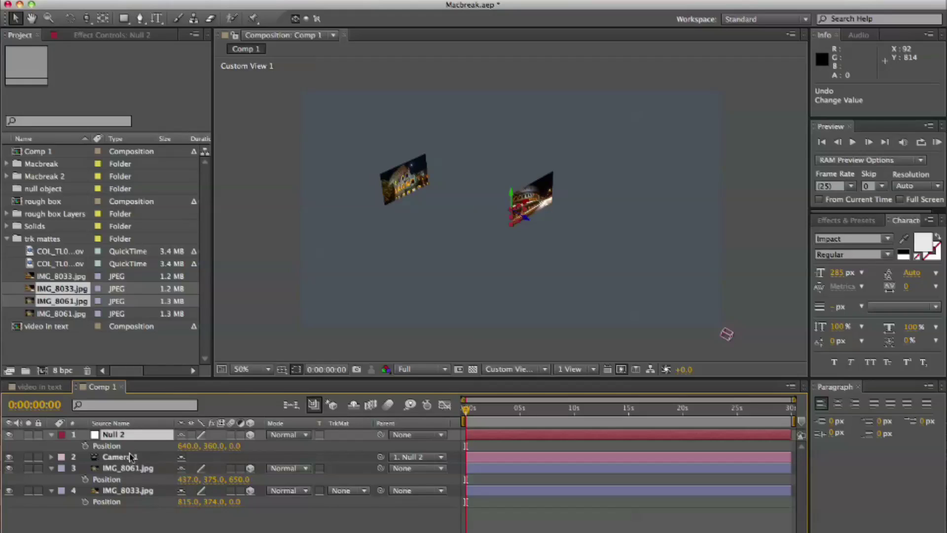
left_click(85, 446)
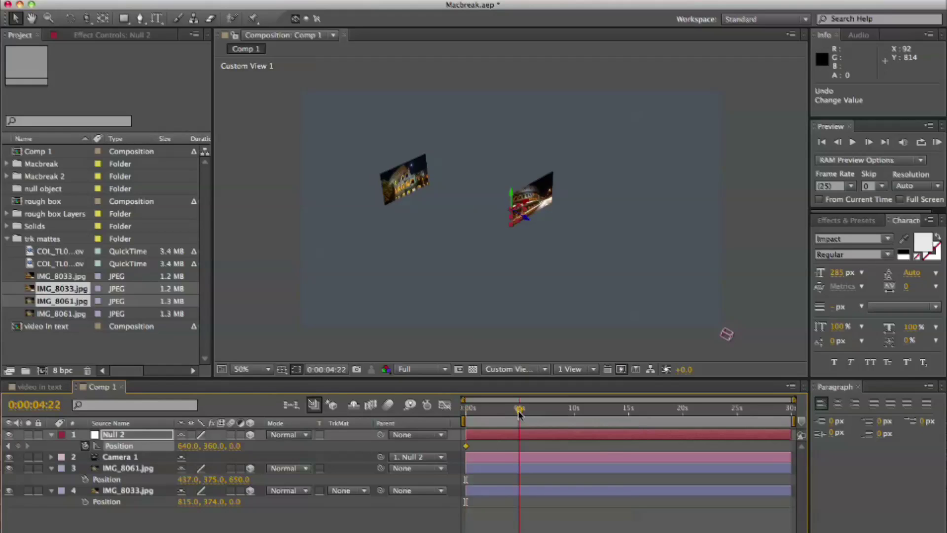
At 0:00:04:22, copy the Position value of IMG_8061.jpg and paste it onto the null as a second keyframe
left_click(136, 491)
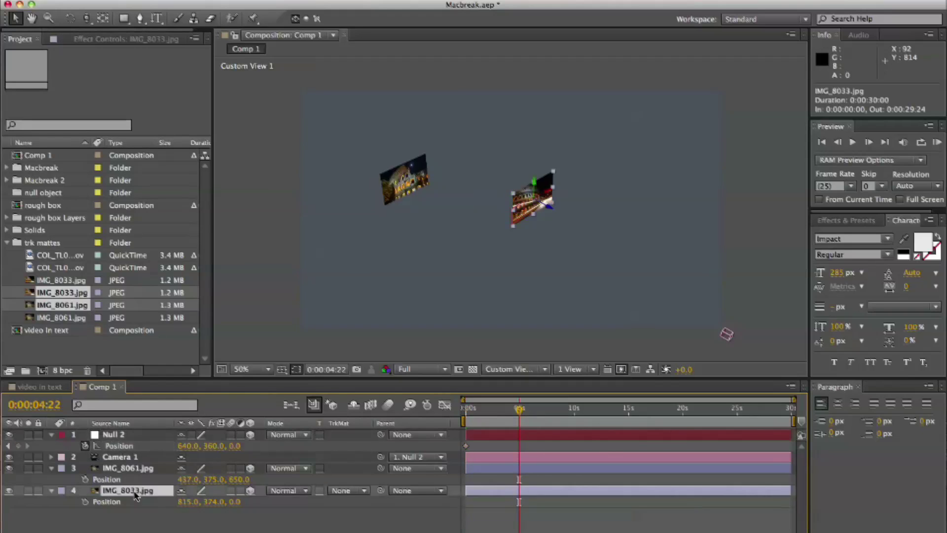
left_click(127, 469)
left_click(117, 480)
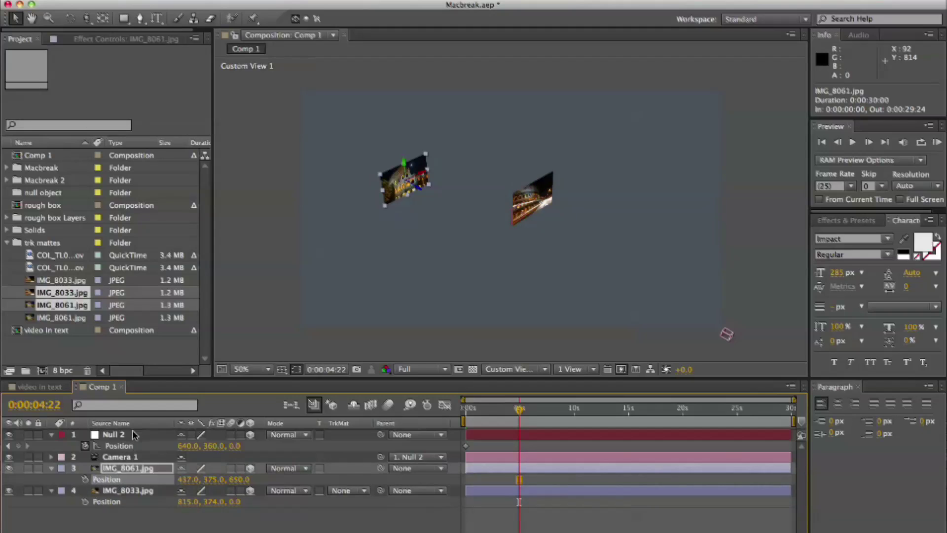
left_click(117, 436)
key("ctrl+v")
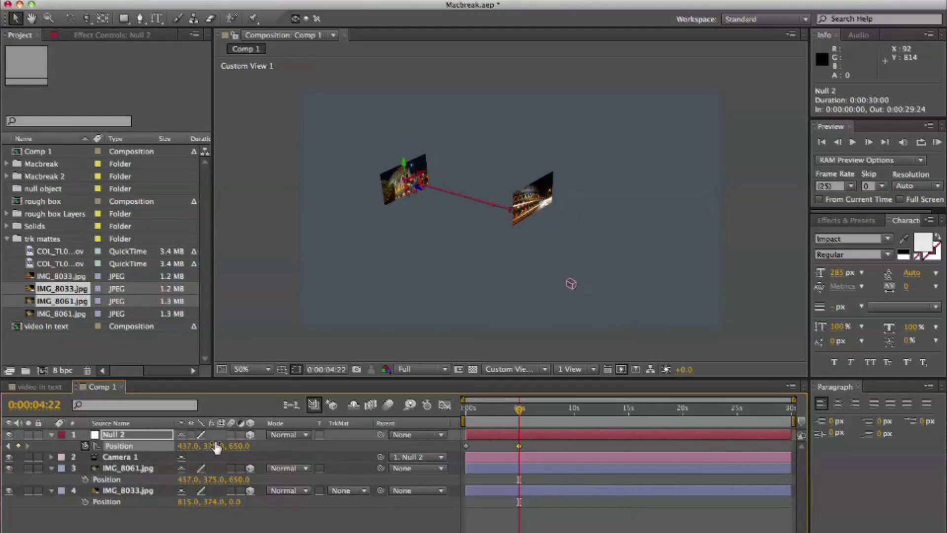
Switch the composition view to Active Camera and scrub the timeline to preview the null's move between the photos
mouse_move(504, 414)
left_mouse_down()
mouse_move(473, 412)
mouse_move(504, 410)
left_mouse_up()
left_click(519, 373)
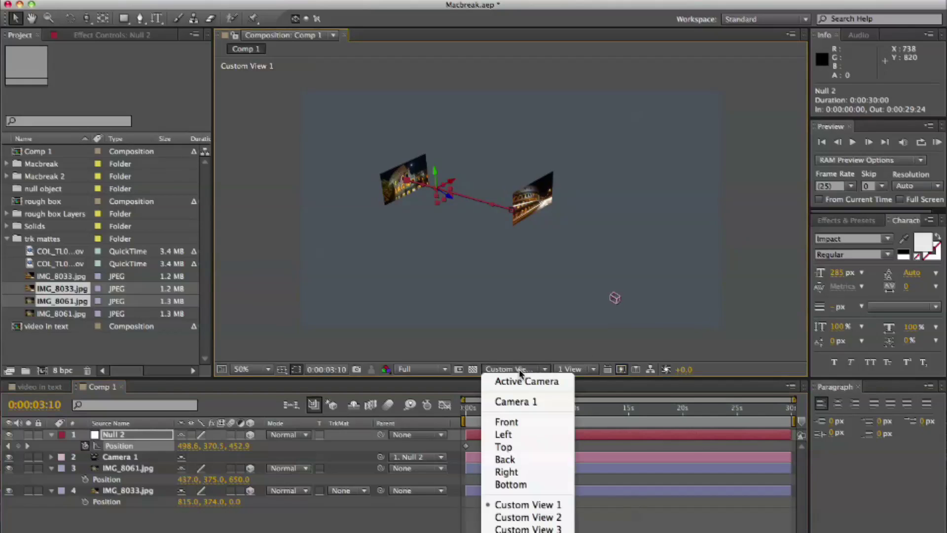
left_click(515, 378)
mouse_move(501, 413)
left_mouse_down()
mouse_move(469, 412)
mouse_move(510, 413)
left_mouse_up()
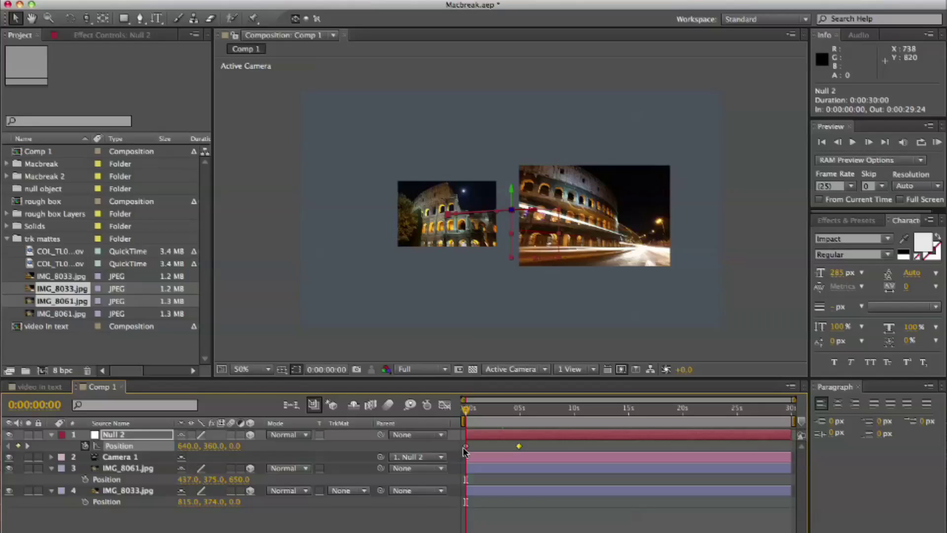
At 0:00:00:00, copy the Position value of IMG_8033.jpg onto the null's first keyframe and scrub the timeline to preview the move
left_click(117, 504)
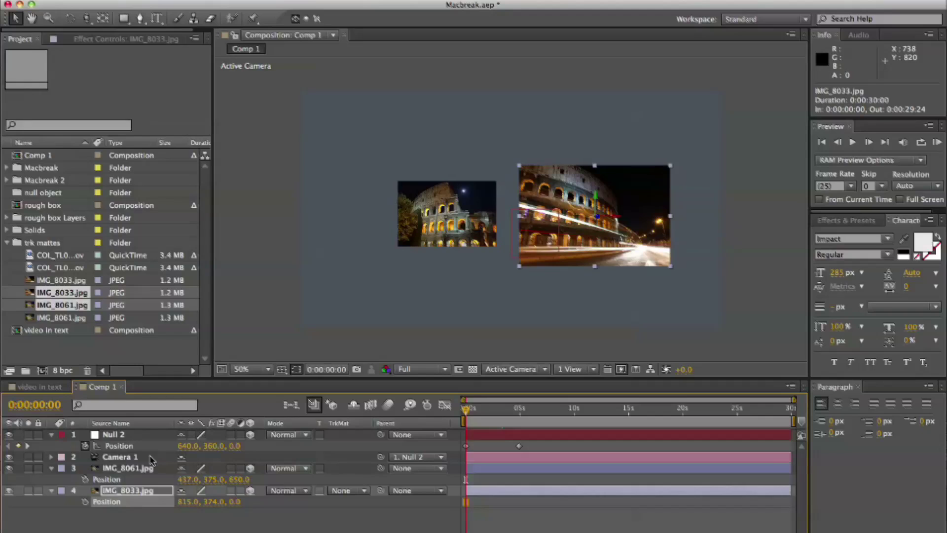
left_click(122, 445)
left_click(144, 528)
left_click(118, 446)
key("ctrl+v")
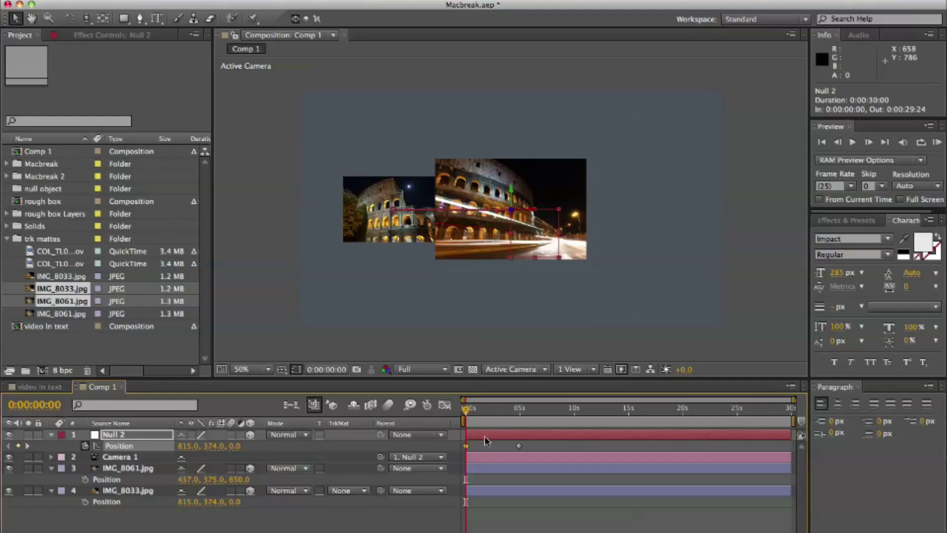
left_click_drag(477, 414, 525, 414)
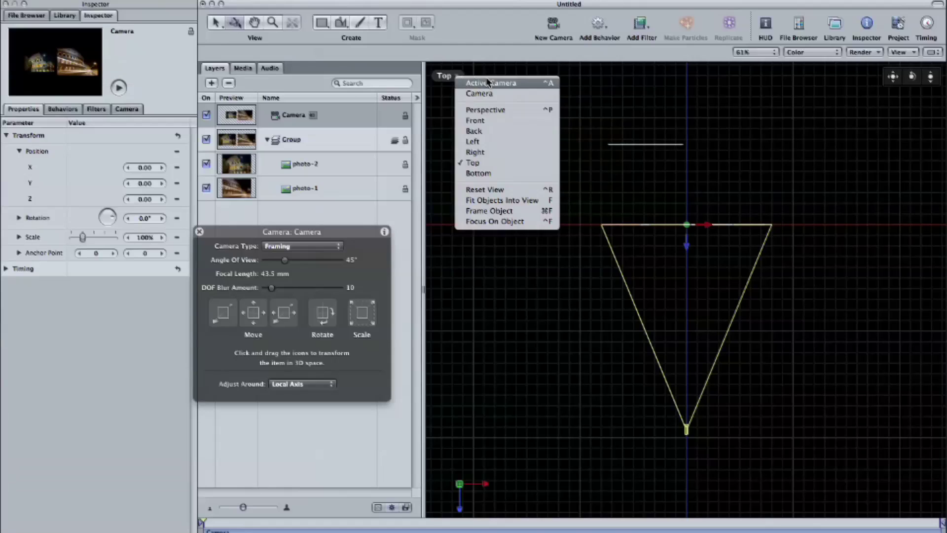
Switch to Motion, view the scene through the Active Camera and select photo-2 as the target for Frame Object
left_click(494, 85)
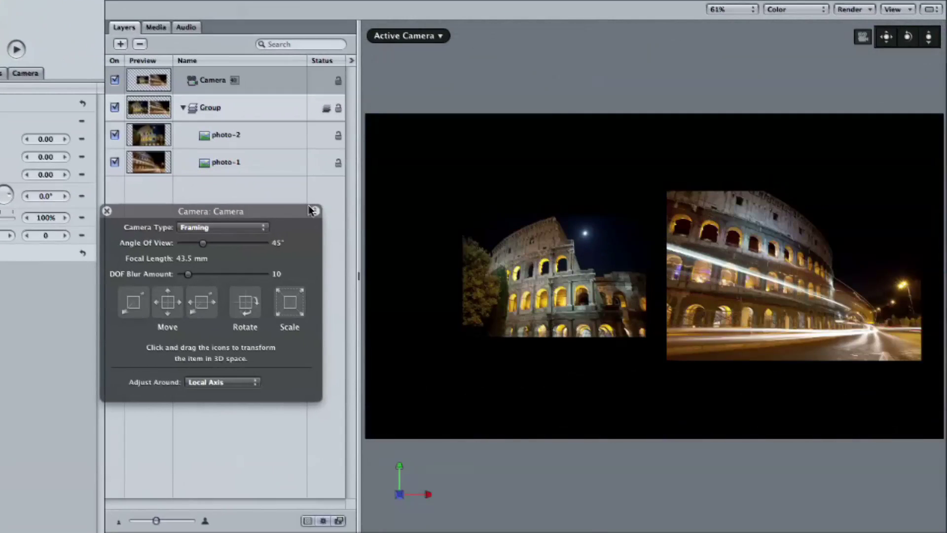
left_click_drag(295, 206, 275, 241)
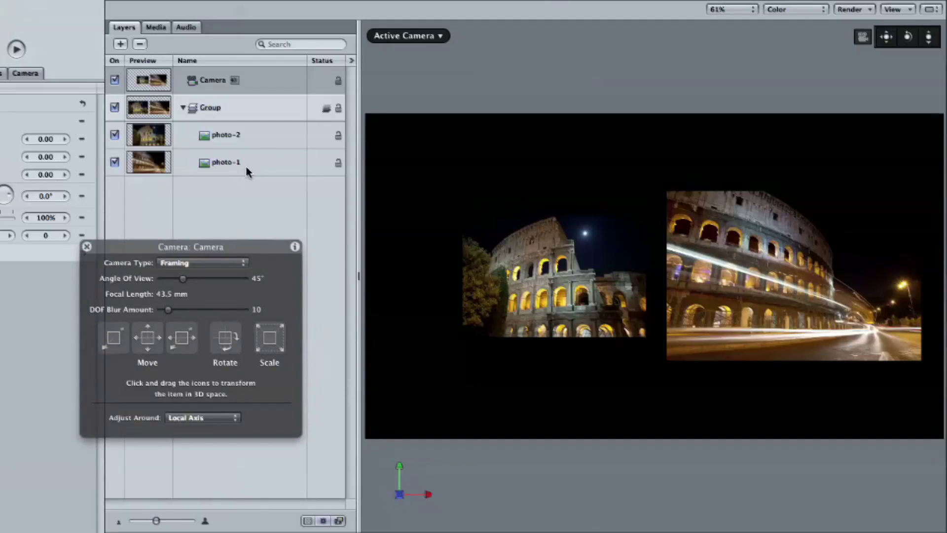
left_click(247, 165)
left_click(250, 132)
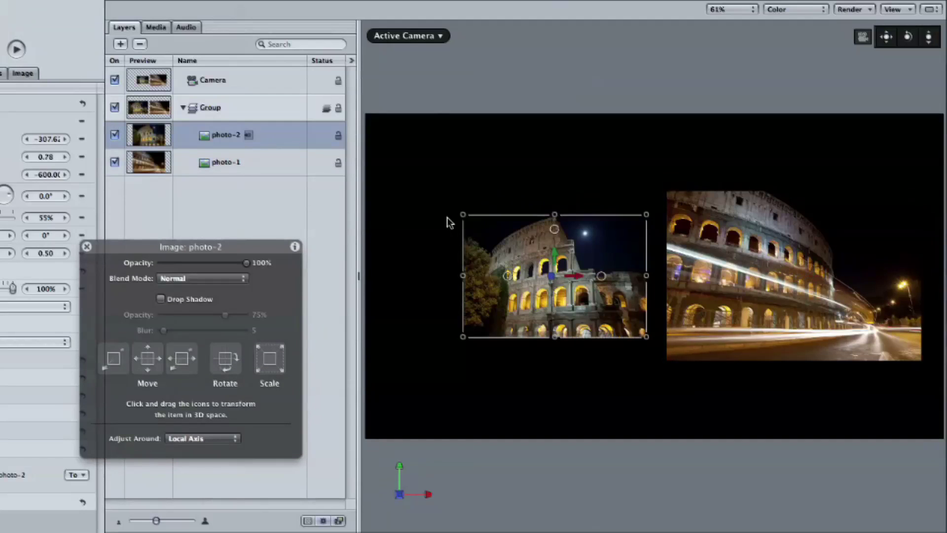
left_click(440, 38)
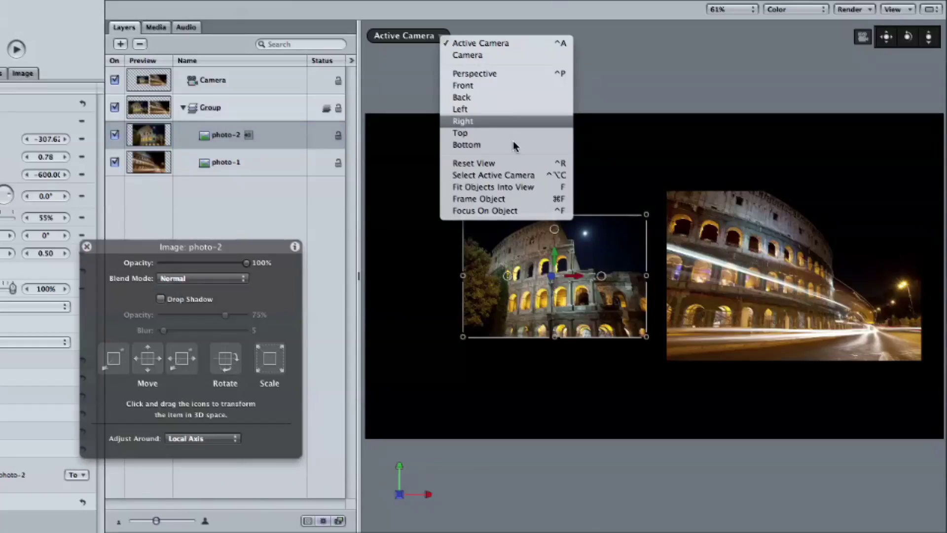
left_click(522, 200)
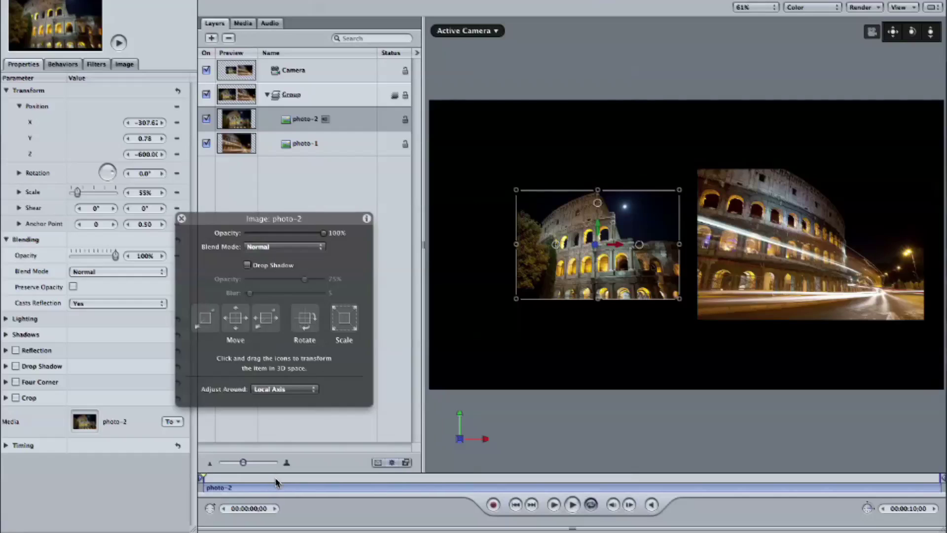
Turn on keyframe recording, animate the camera by framing photo-2, and play back the move
left_click(494, 504)
key("super+shift+f")
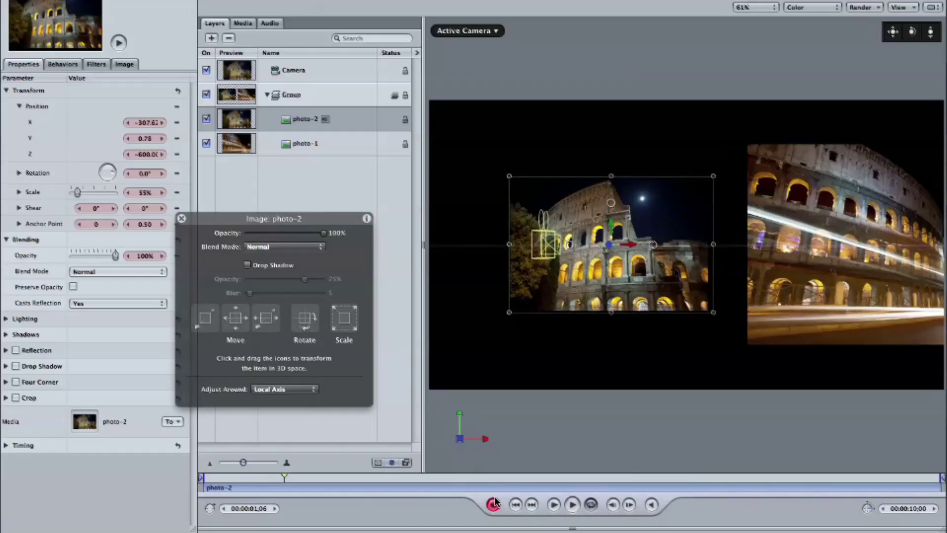
left_click(562, 504)
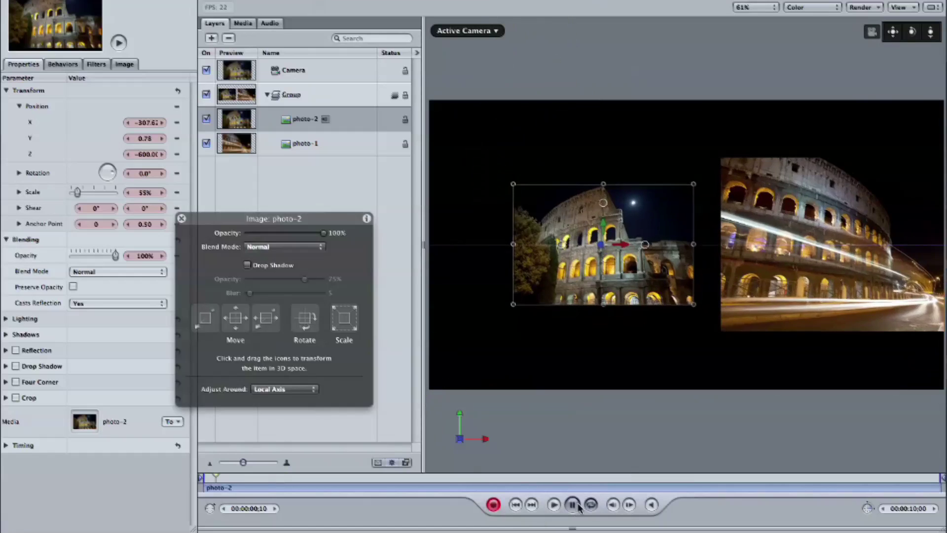